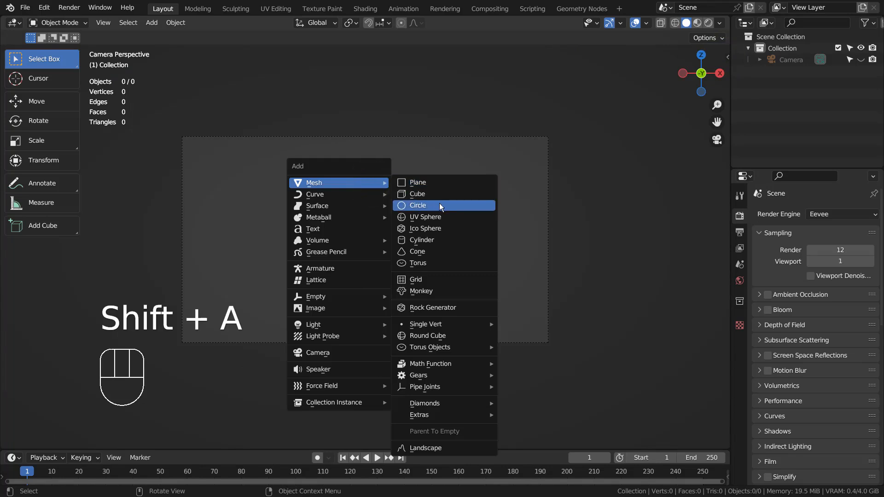
- Add a cylinder, scale it down to about 0.2 and stretch it along Z by about 10.6 into a thin column
left_click(443, 239)
key("s")
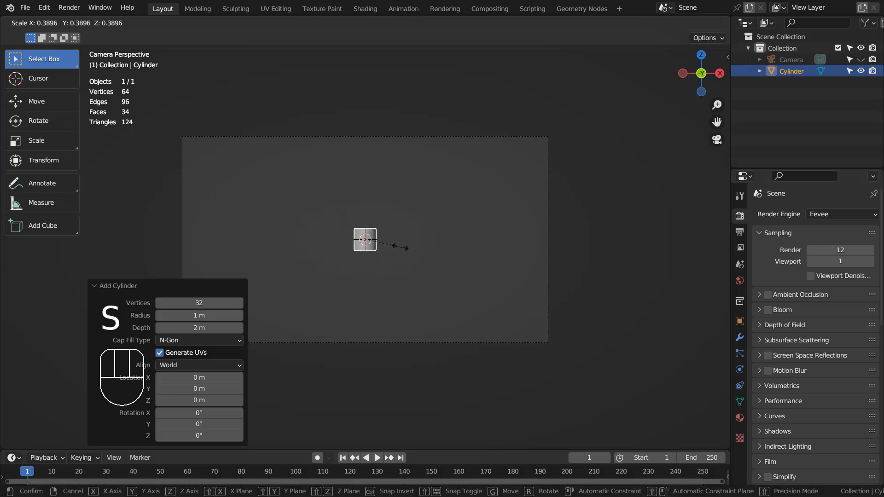
left_click(382, 247)
key("s")
key("z")
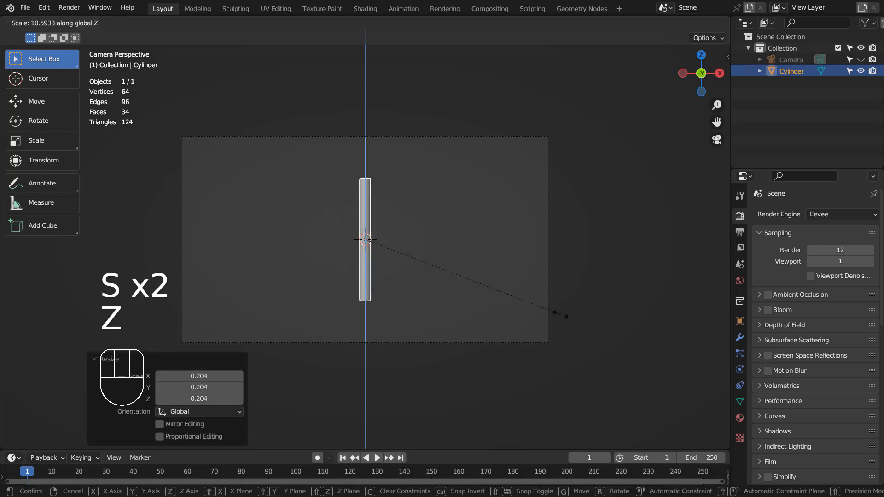
left_click(560, 313)
- Move the column to the left edge of the camera frame and duplicate it three times beside it at staggered heights
key("g")
left_click(395, 314)
key("shift+d")
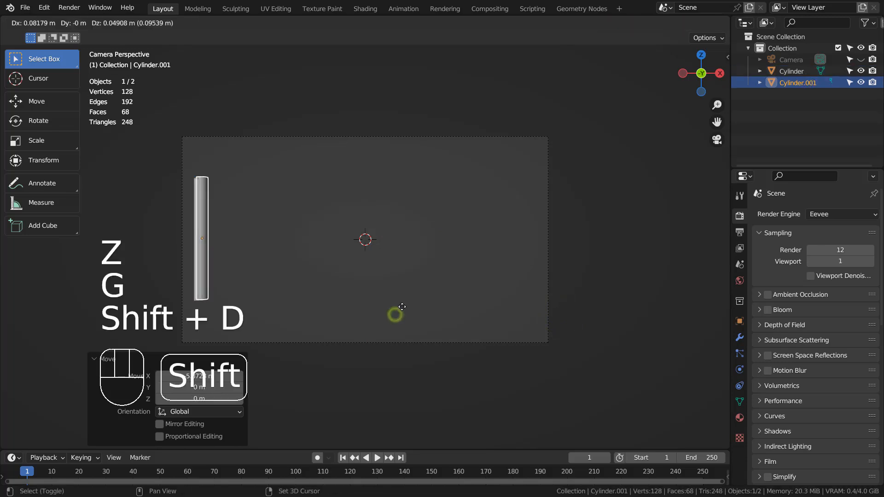
left_click(416, 294)
key("shift+d")
left_click(431, 308)
key("shift+d")
left_click(460, 323)
- Duplicate the column five more times as a second group at staggered heights on the right side of the camera frame
key("shift+d")
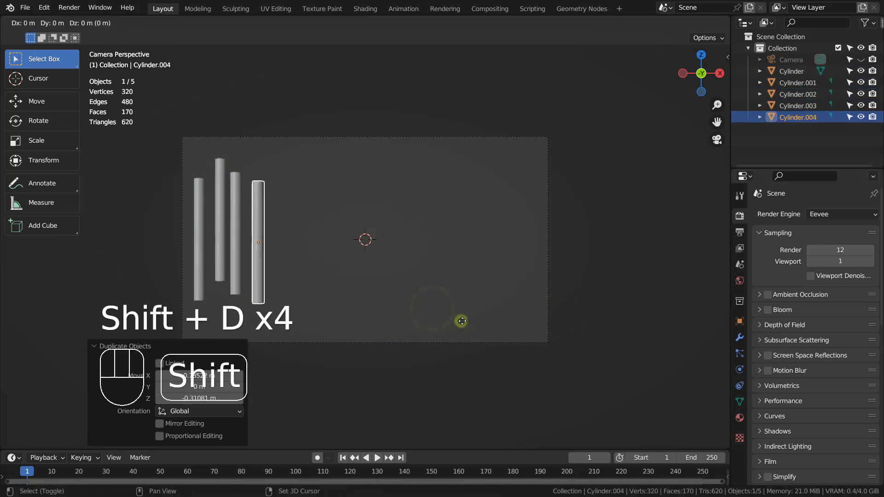
left_click(655, 322)
key("shift+d")
left_click(667, 309)
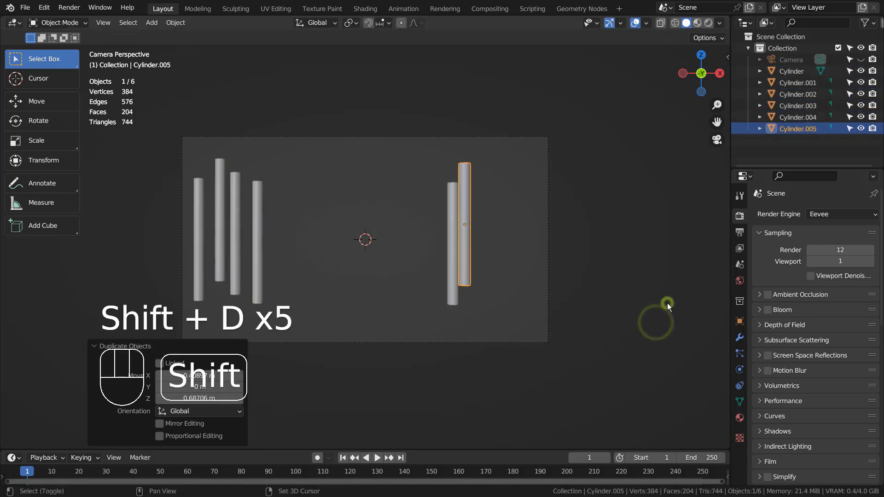
key("shift+d")
left_click(700, 327)
key("shift+d")
left_click(719, 300)
key("shift+d")
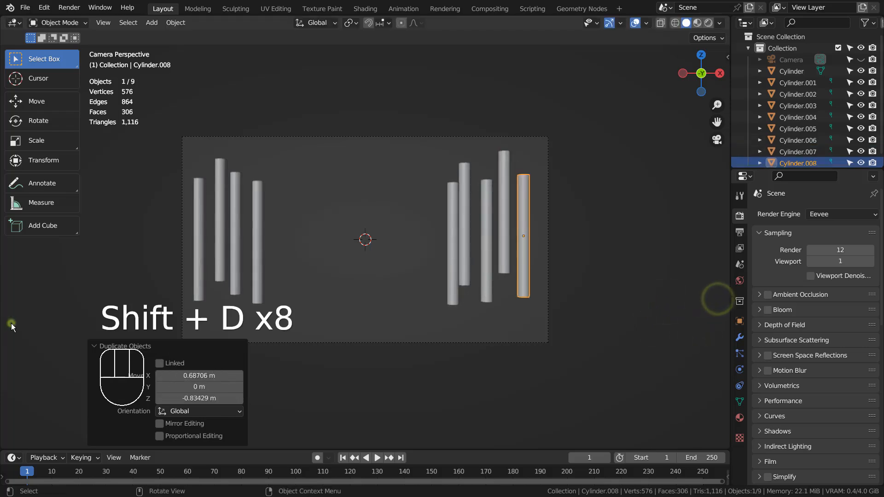
left_click(11, 323)
- Nudge the second column of the right group slightly to the right to even its spacing, and deselect it
left_click(463, 174)
key("g")
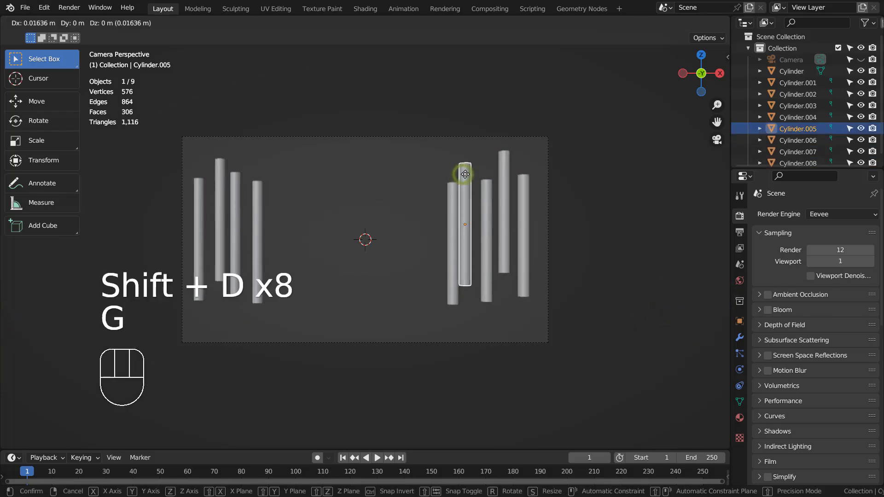
left_click(467, 173)
left_click(357, 211)
- Duplicate all nine columns behind the originals in the right side view and scale the copies along Z by about 3.3
left_click_drag(139, 112, 553, 322)
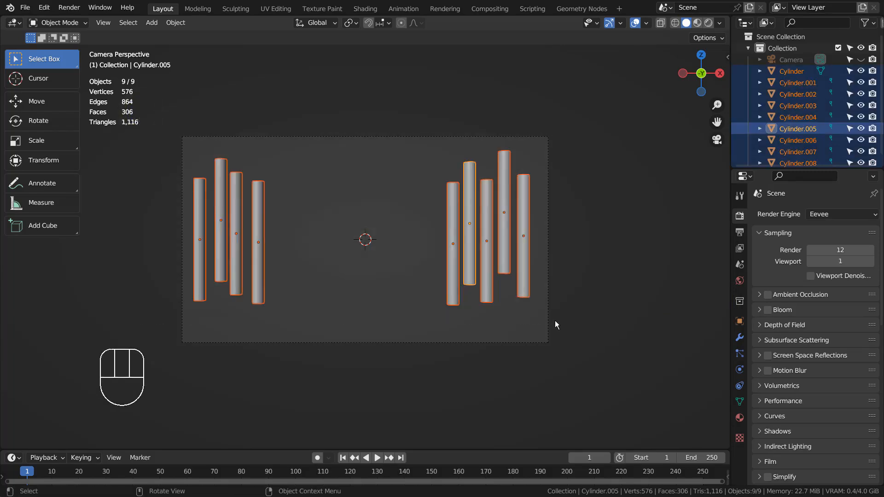
key("KP_1")
key("KP_3")
key("shift+d")
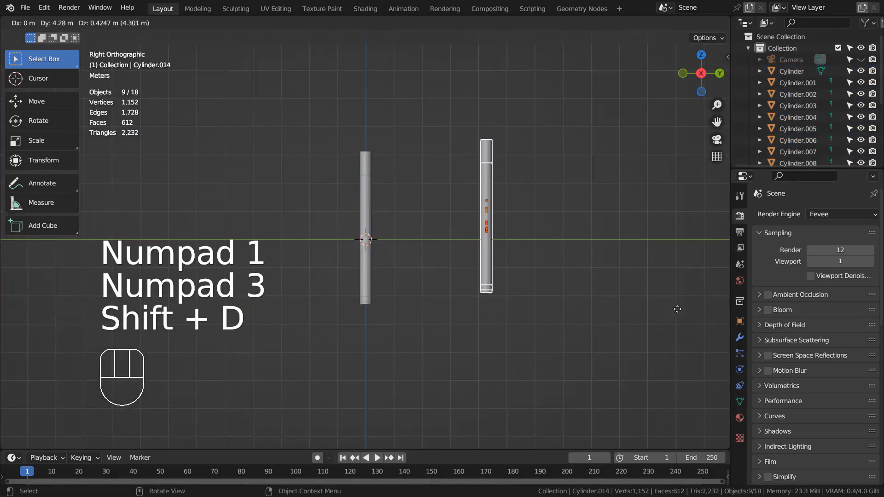
left_click(684, 311)
key("s")
key("z")
left_click(446, 341)
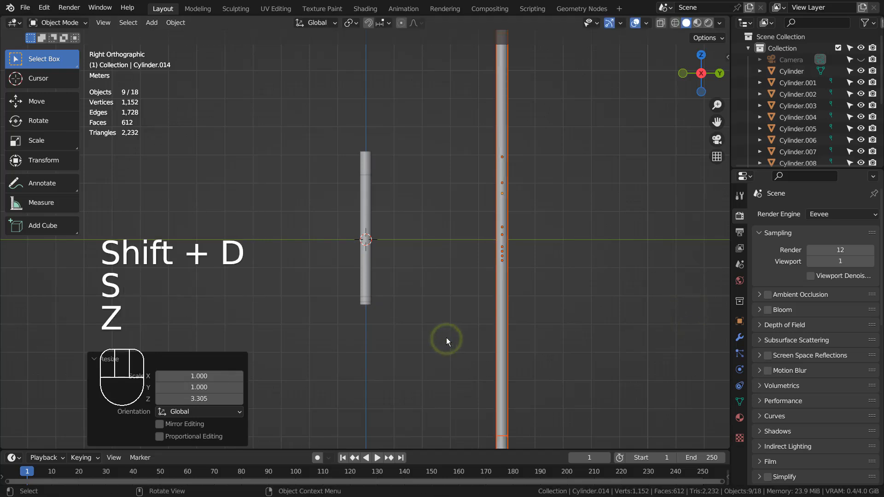
- Shift the long background columns about 0.17 m along X and -1.06 m along Z in the camera view
key("KP_0")
key("g")
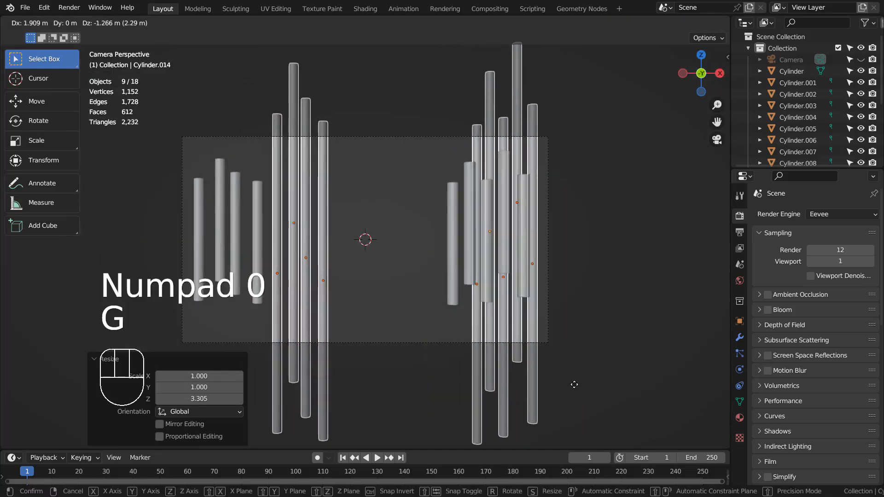
left_click(533, 380)
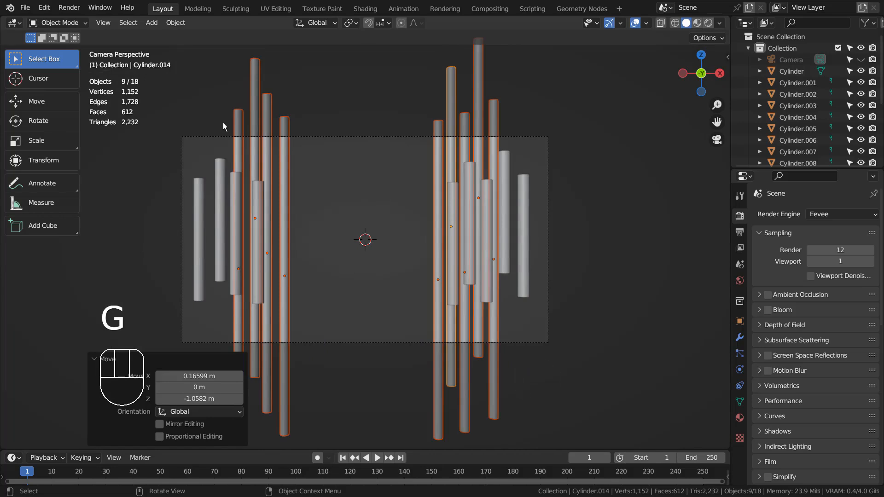
- Reposition the four long columns of the left group one by one, spreading them between and around the short columns
left_click(245, 147)
key("g")
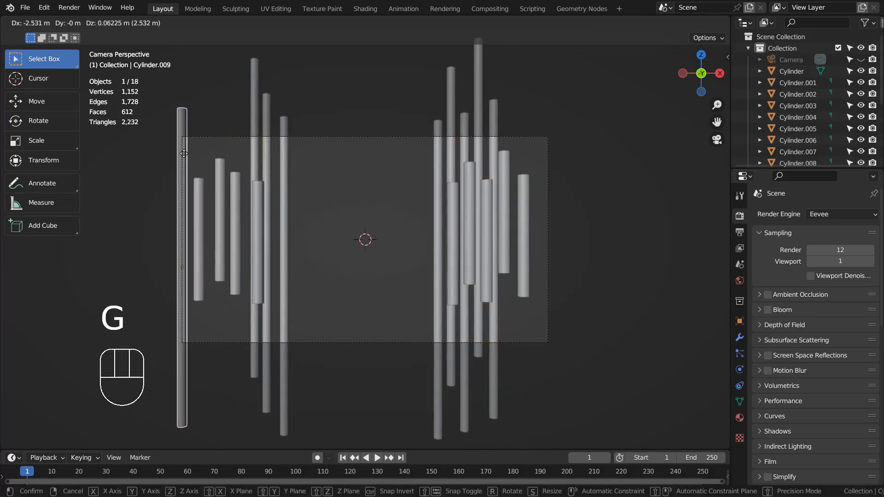
left_click(184, 153)
left_click(251, 118)
key("g")
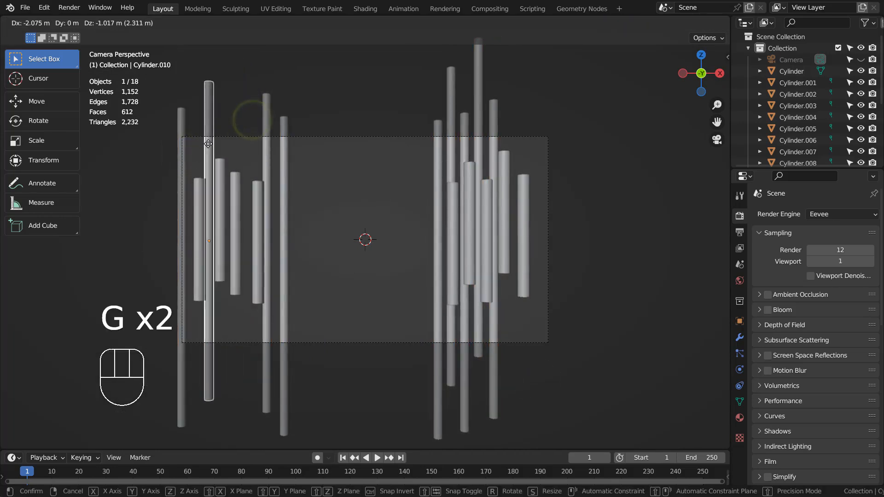
left_click(205, 143)
left_click(262, 117)
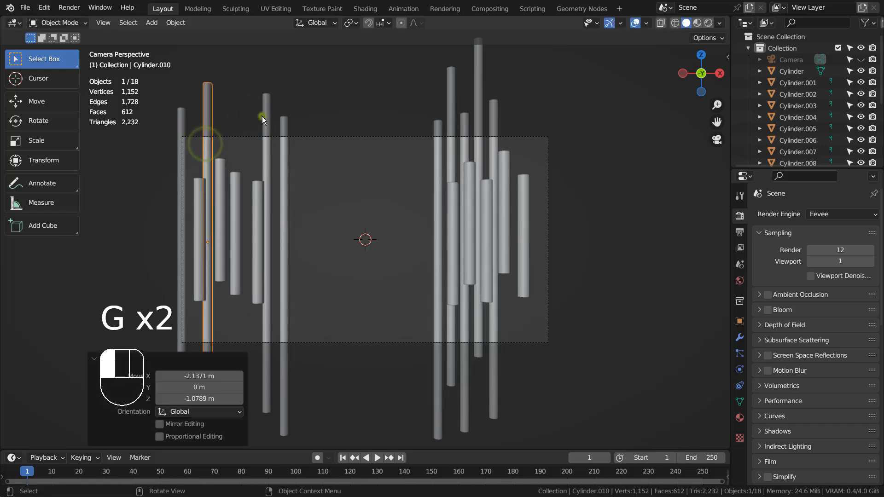
key("g")
left_click(239, 118)
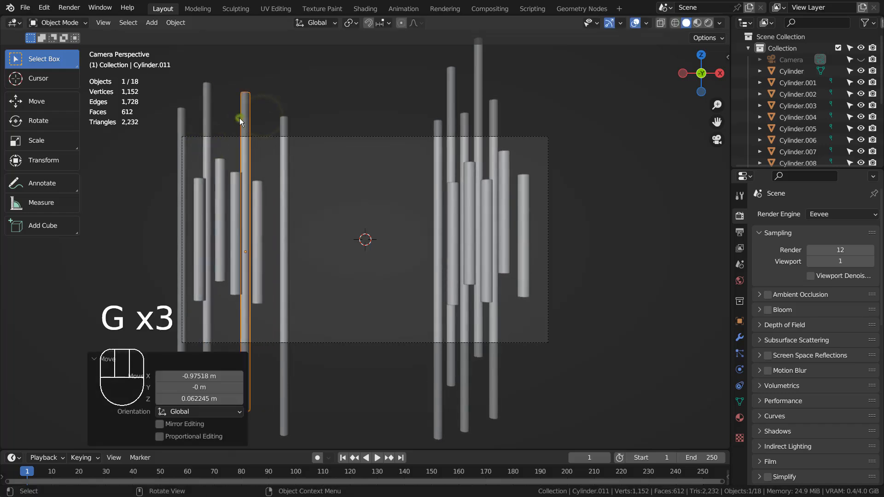
left_click(285, 149)
key("g")
left_click(272, 139)
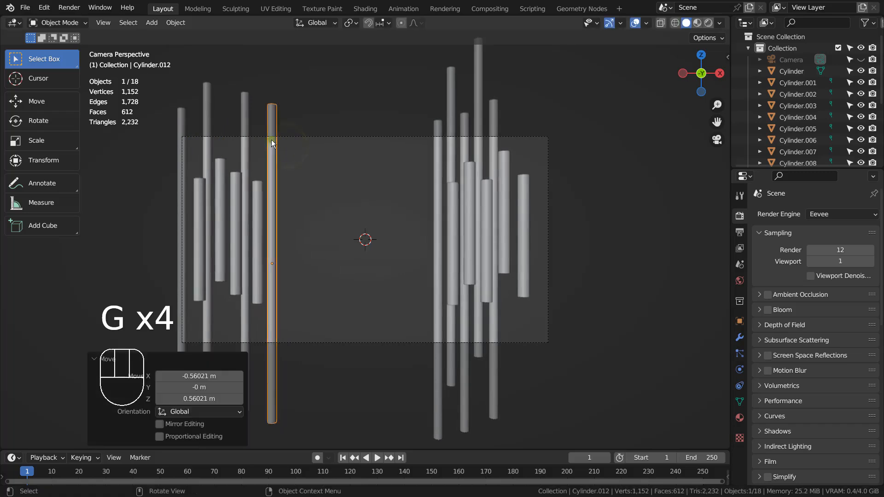
- Spread the four outer long columns of the right group one by one between and beside the short columns
left_click(496, 112)
key("g")
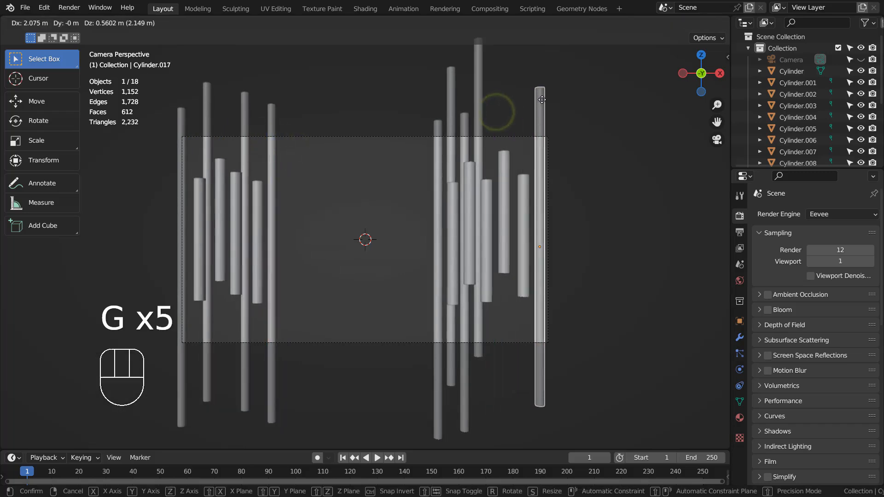
left_click(541, 99)
left_click(478, 76)
key("g")
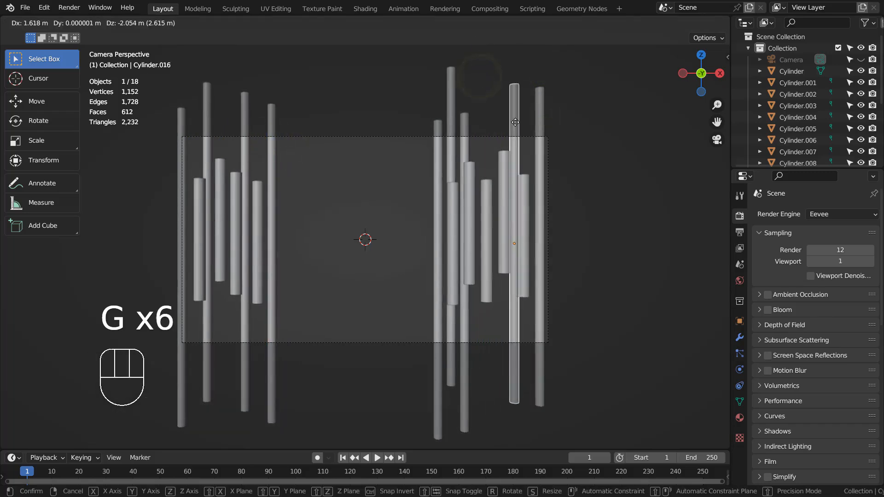
left_click(515, 122)
left_click(462, 121)
key("g")
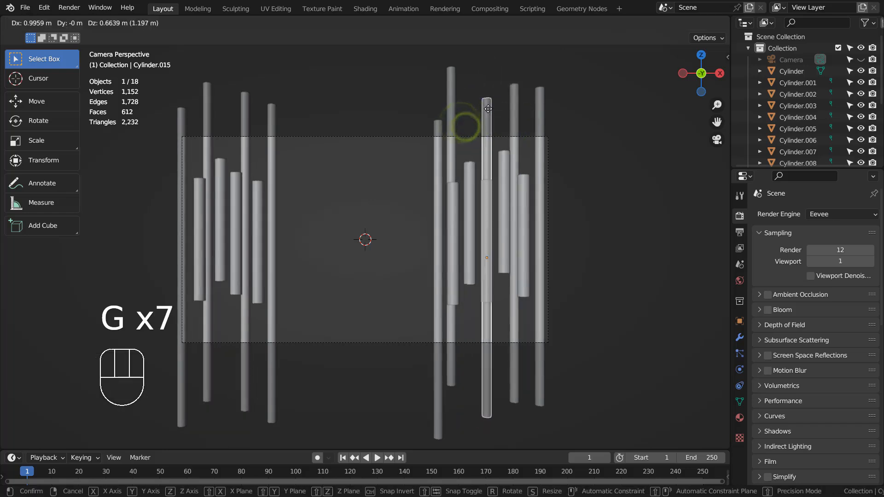
left_click(488, 108)
left_click(450, 93)
key("g")
left_click(462, 120)
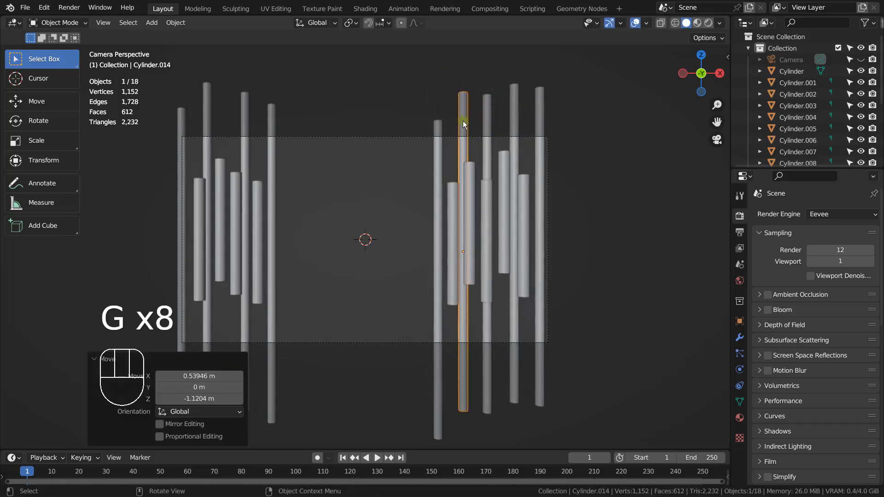
- Deselect everything and render the column scene from the camera
left_click(632, 201)
key("F12")
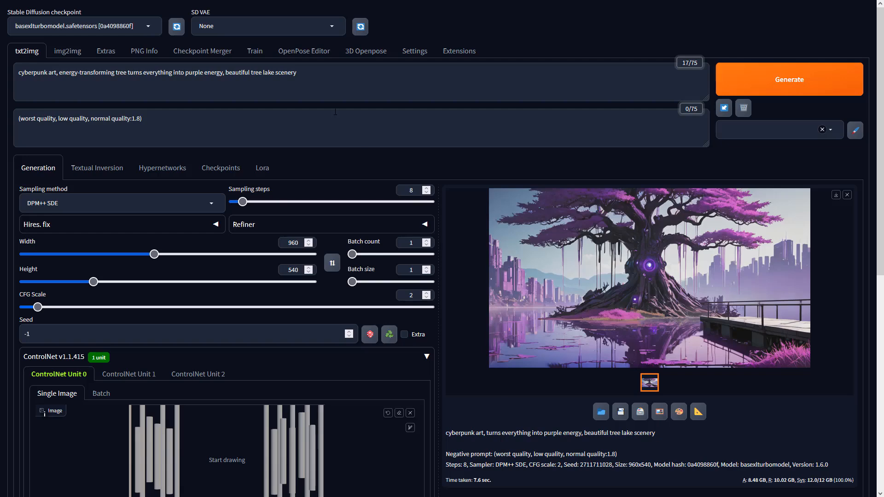
- In the Stable Diffusion web UI, check the txt2img prompt, negative prompt, image width and height, and the ControlNet input image
left_click(325, 81)
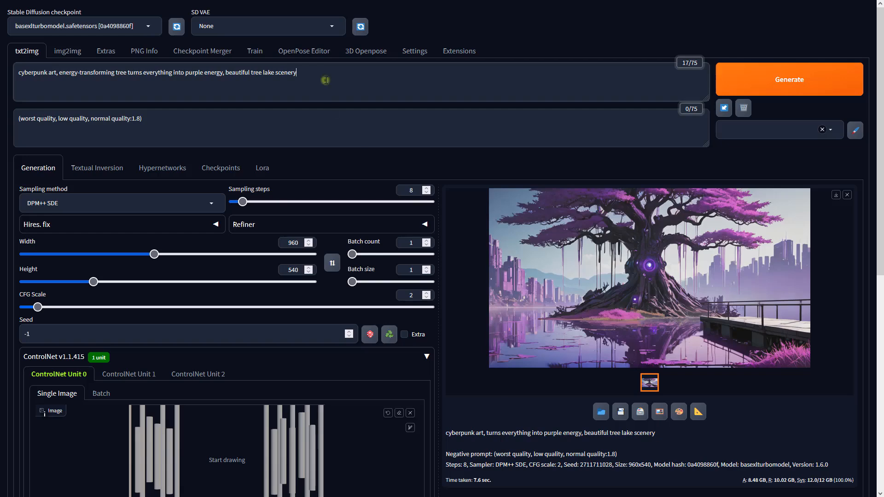
left_click(301, 124)
scroll(302, 124, "down", 3)
left_click(289, 101)
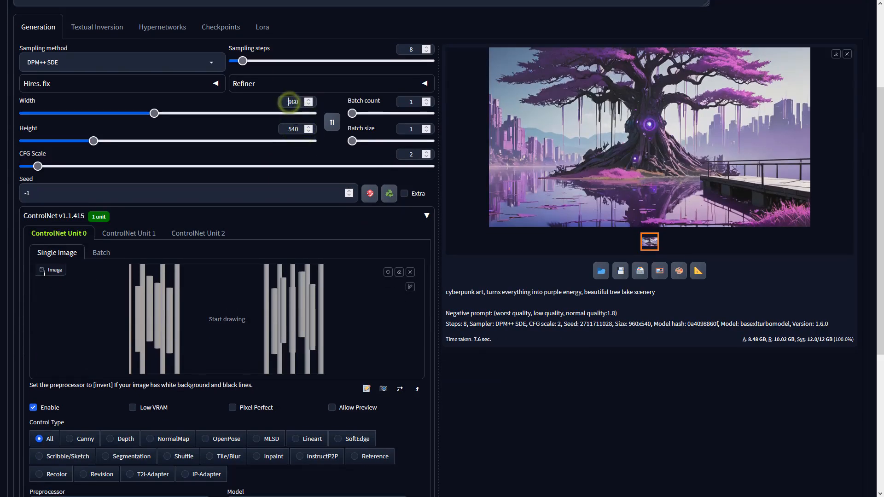
left_click(294, 132)
left_click(474, 296)
scroll(474, 296, "down", 3)
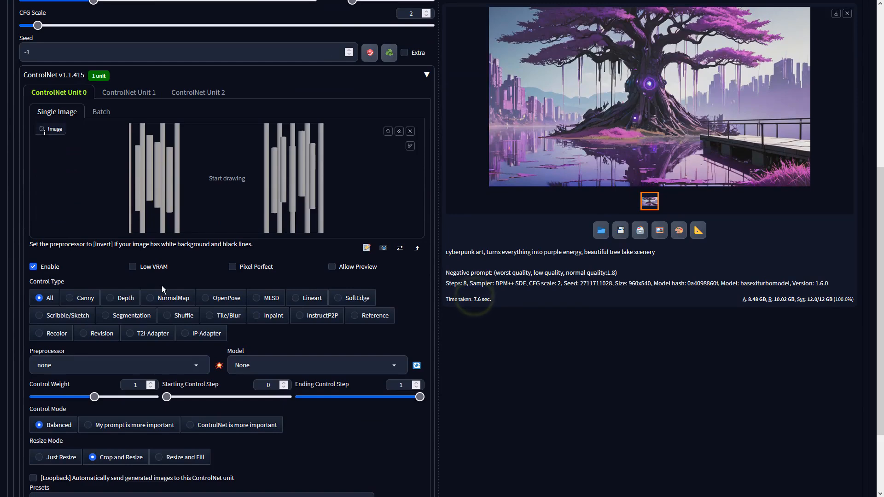
- Set ControlNet Unit 0 to Depth with the preprocessor none and the model sai_xl_depth_256lora
left_click(111, 298)
left_click(194, 365)
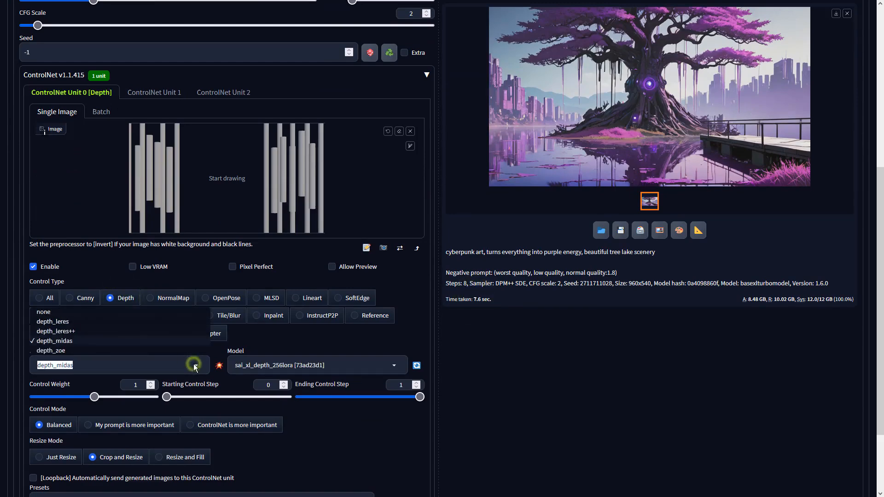
left_click(44, 311)
left_click(265, 361)
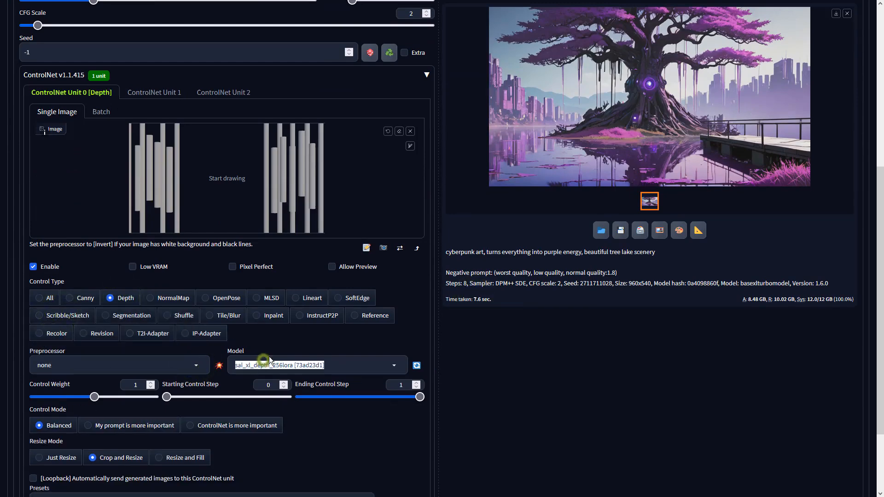
left_click(574, 275)
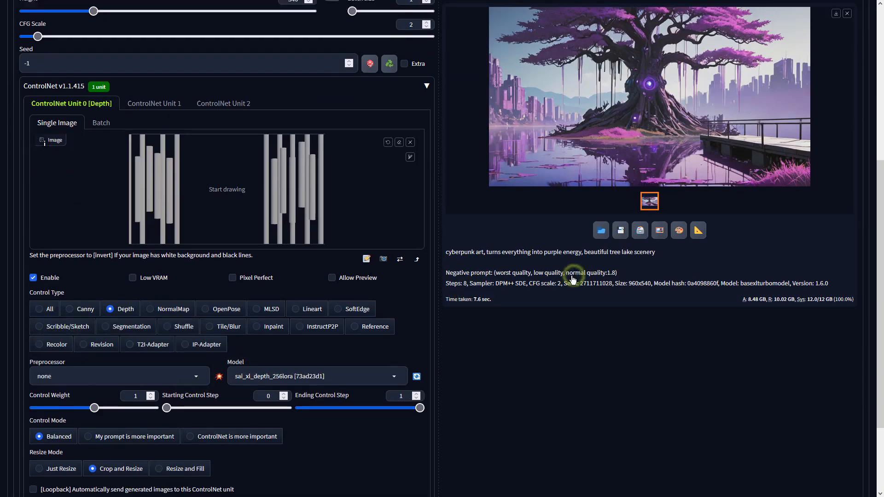
- Generate the depth-guided tree image, view the result at full size and close the enlarged view
scroll(574, 275, "up", 6)
left_click(755, 82)
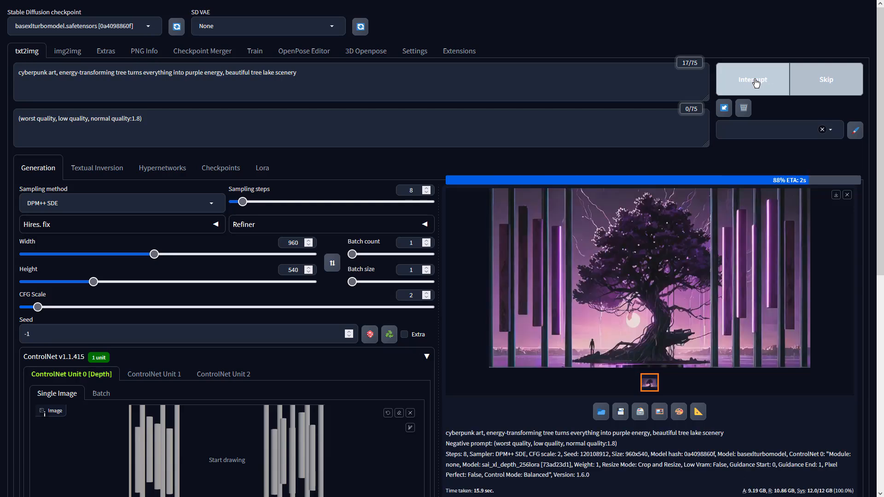
left_click(671, 198)
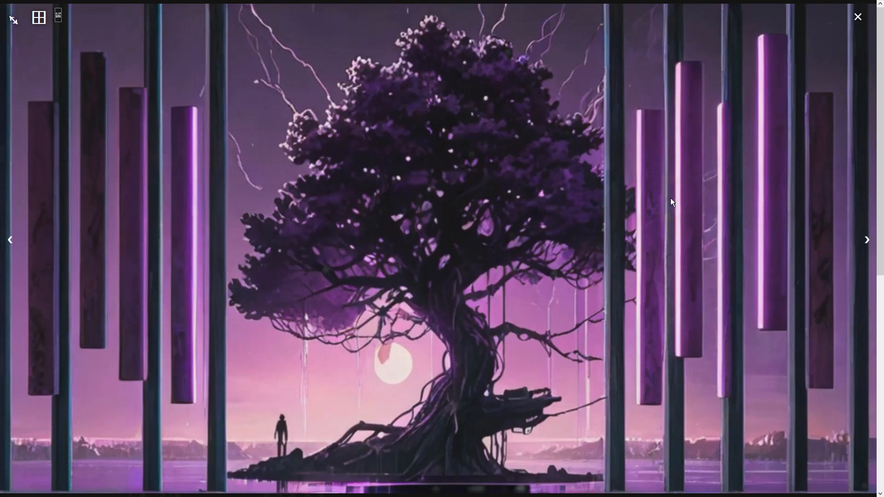
left_click(670, 198)
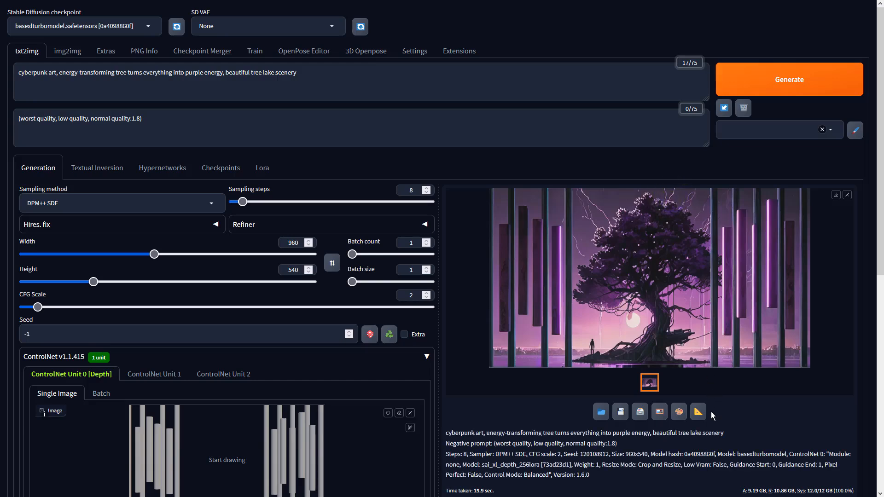
- Send the generated image to img2img and generate variations with a batch count of 4 and the DPM++ SDE sampler
left_click(659, 417)
scroll(321, 299, "down", 1)
scroll(323, 298, "down", 7)
left_click(413, 300)
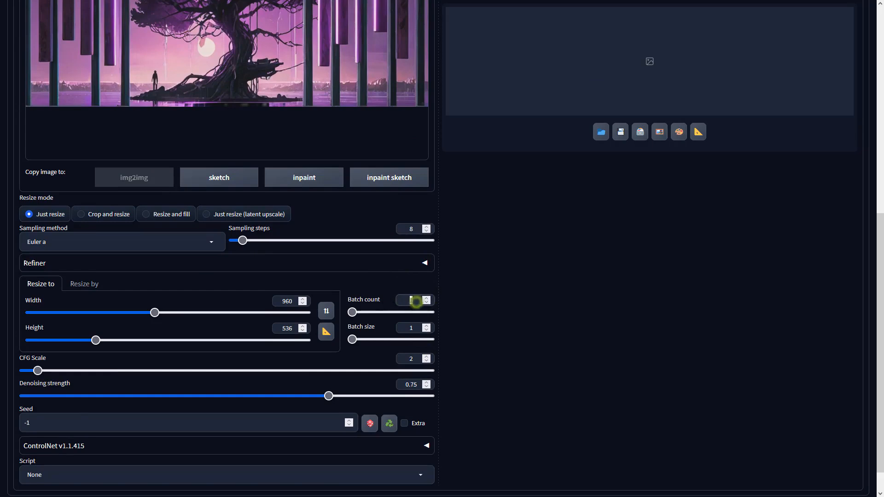
left_click(131, 237)
left_click(54, 98)
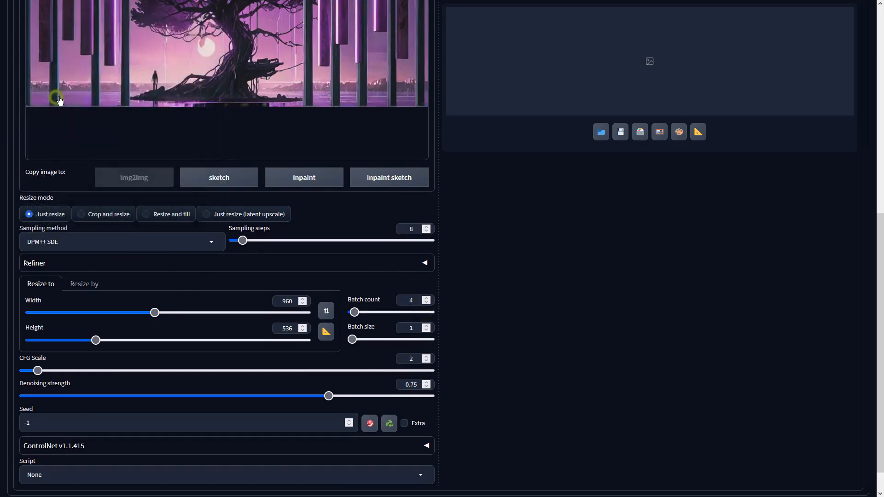
scroll(563, 209, "up", 10)
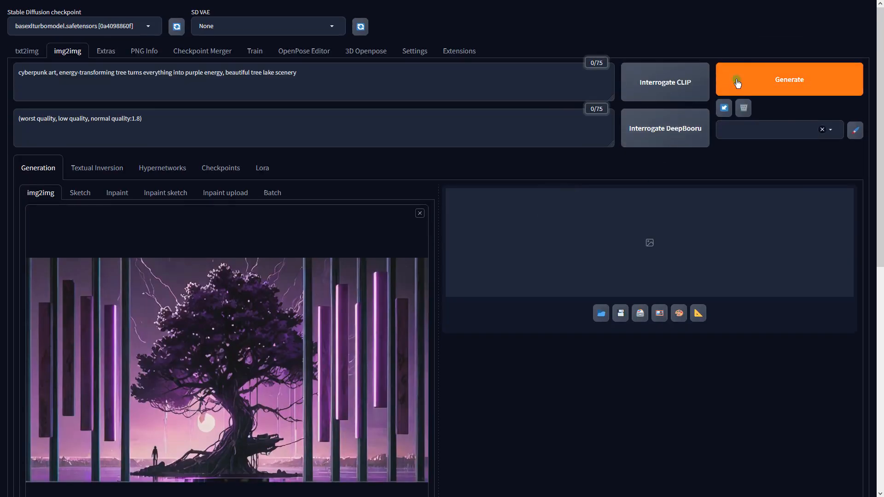
left_click(736, 82)
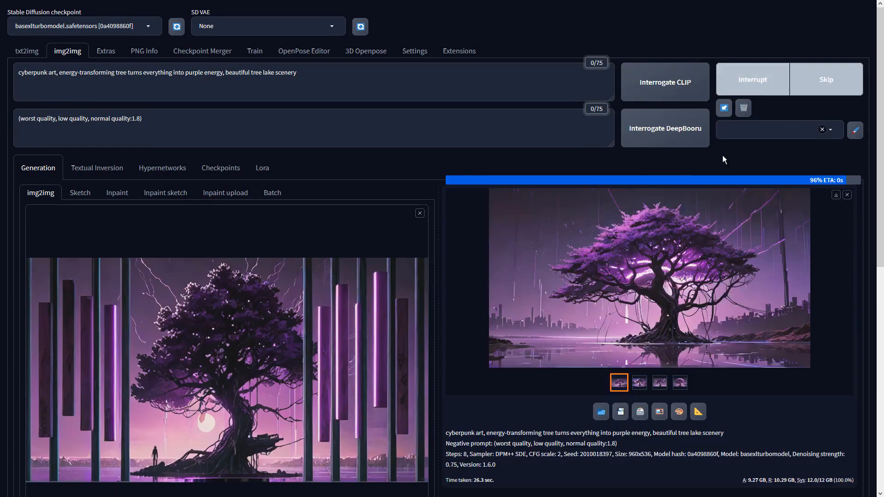
- View the four img2img tree variations one after another at full size and close the enlarged view
left_click(730, 226)
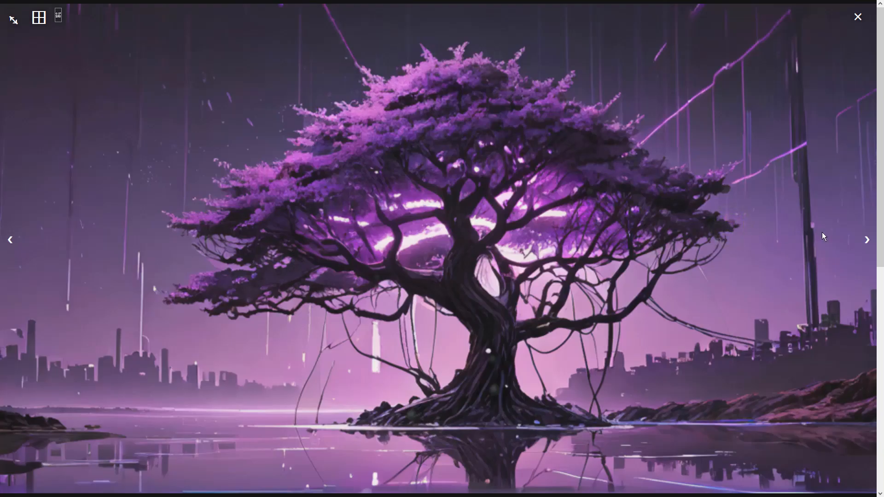
left_click(864, 240)
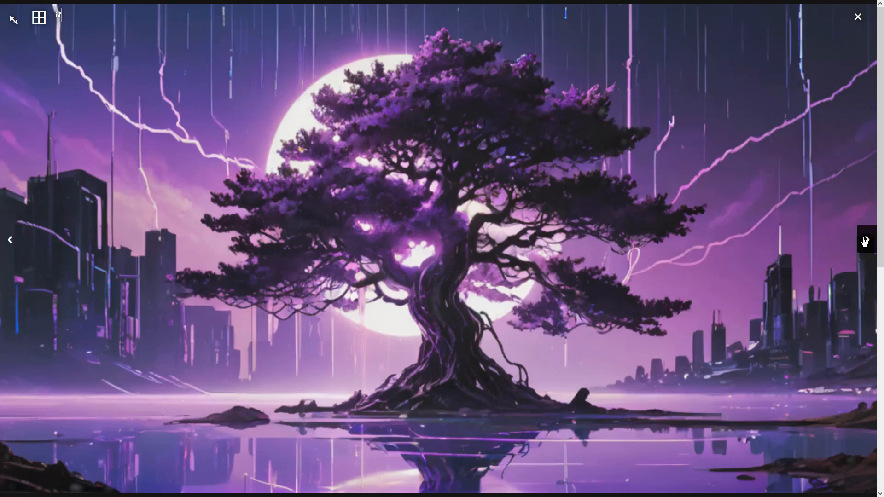
left_click(864, 240)
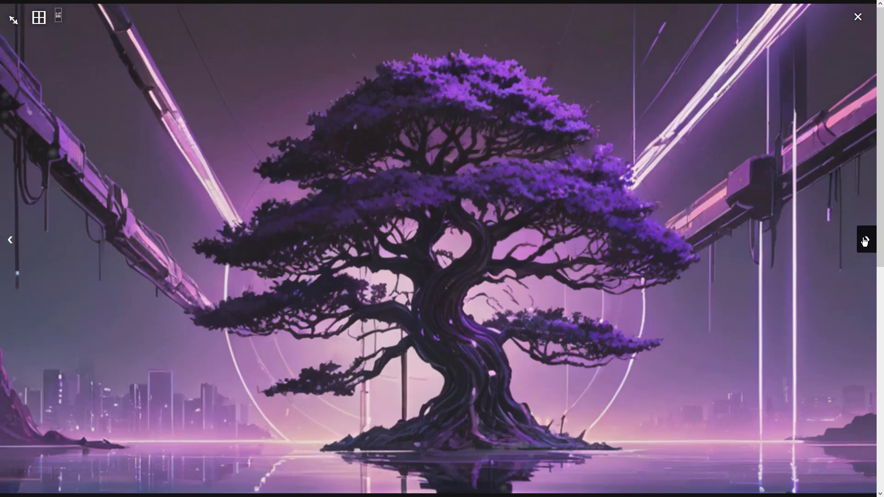
left_click(863, 240)
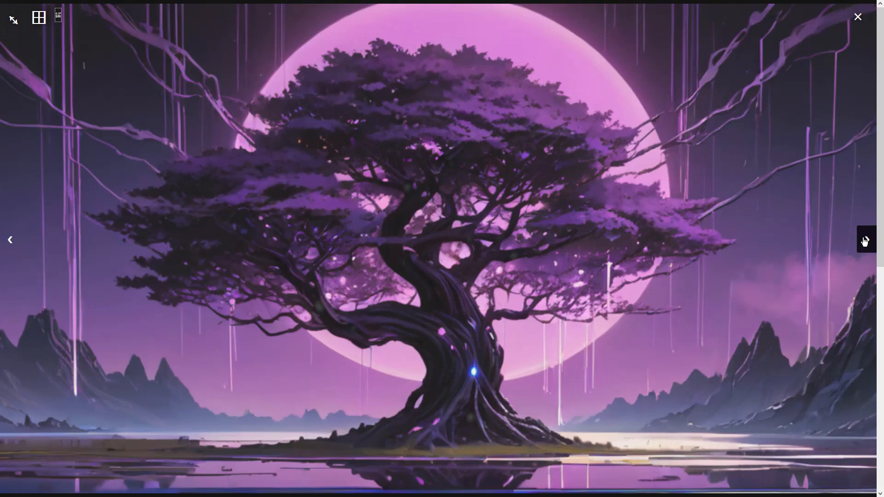
left_click(864, 240)
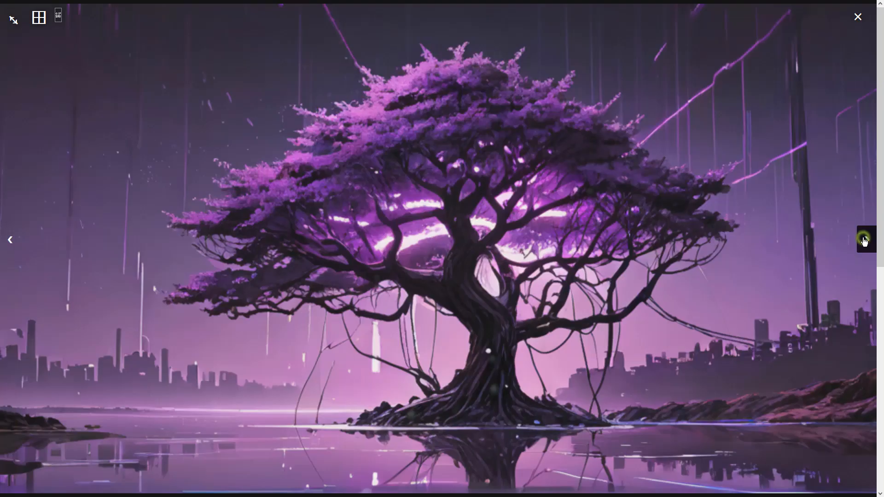
left_click(748, 294)
- Send the first variation to Extras and process it with a resize of 1 and the 4x-UltraSharp upscaler
left_click(695, 413)
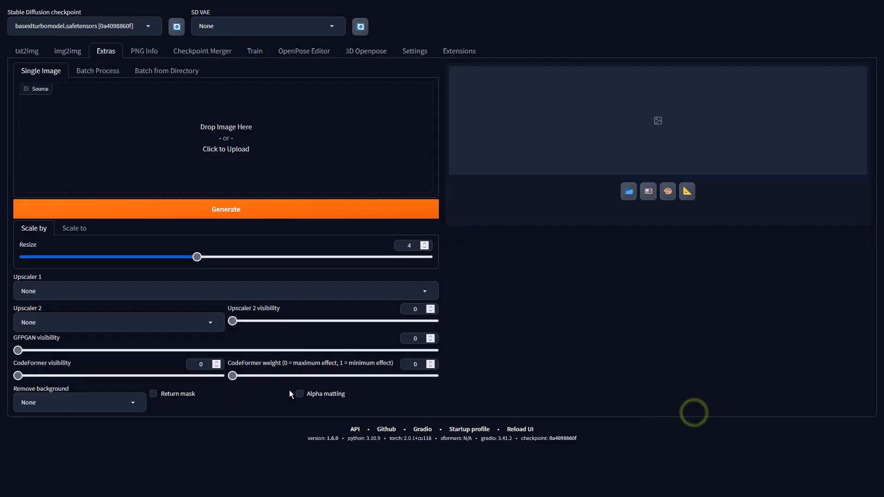
double_click(408, 245)
type("1")
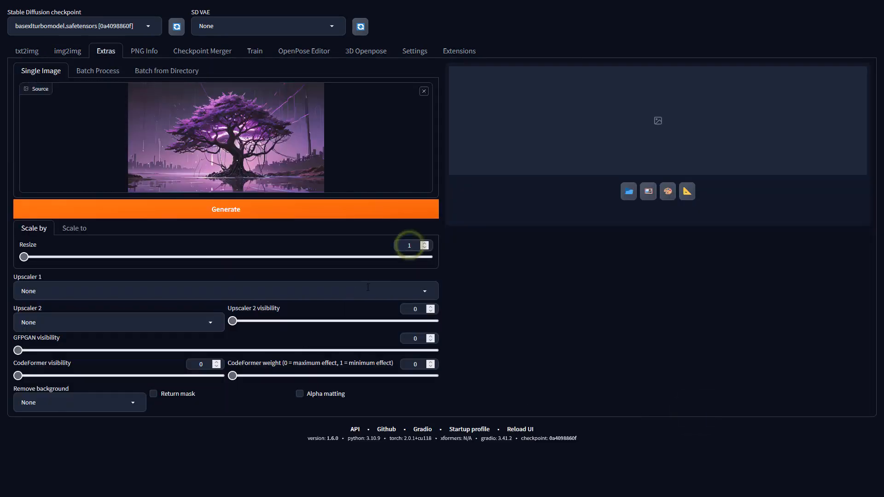
left_click(368, 288)
left_click(141, 220)
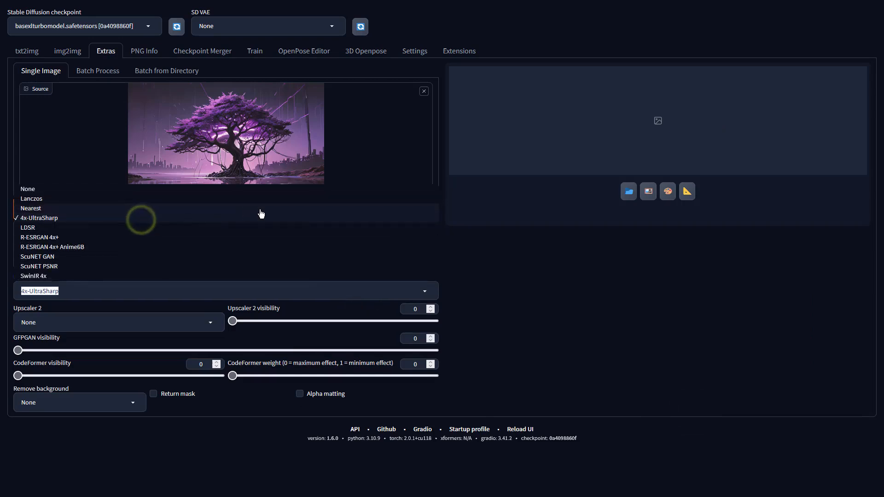
left_click(566, 281)
left_click(339, 210)
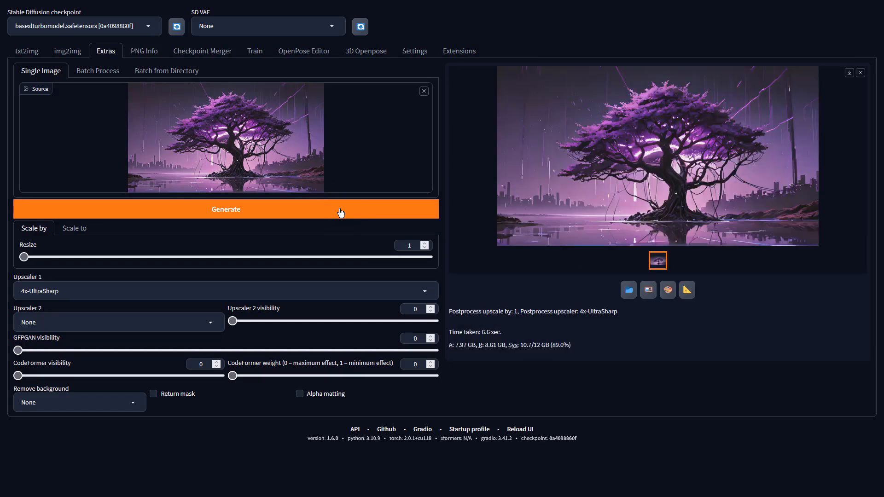
left_click(621, 185)
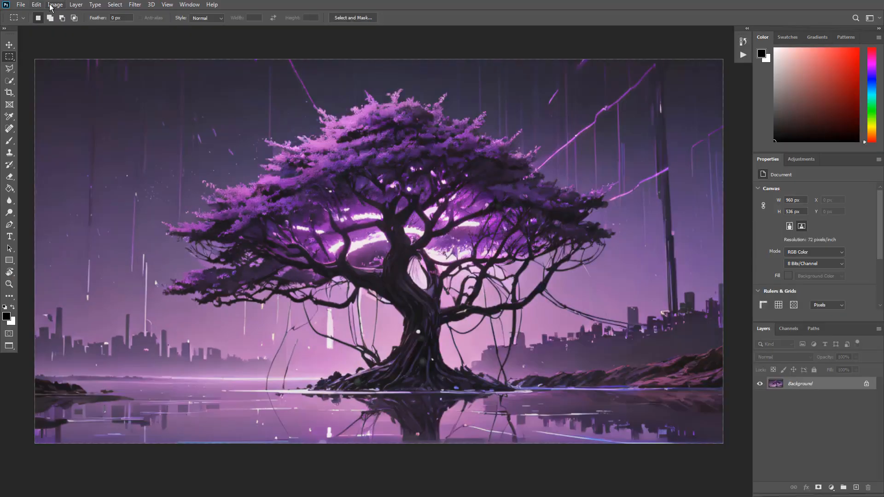
- Switch to Photoshop and raise the tree image's vibrance with the Vibrance adjustment
left_click(52, 6)
mouse_move(70, 28)
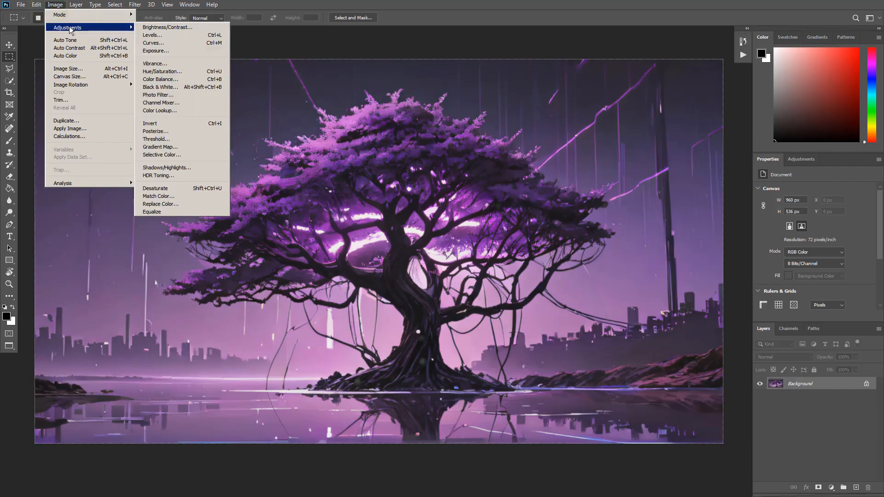
left_click(207, 63)
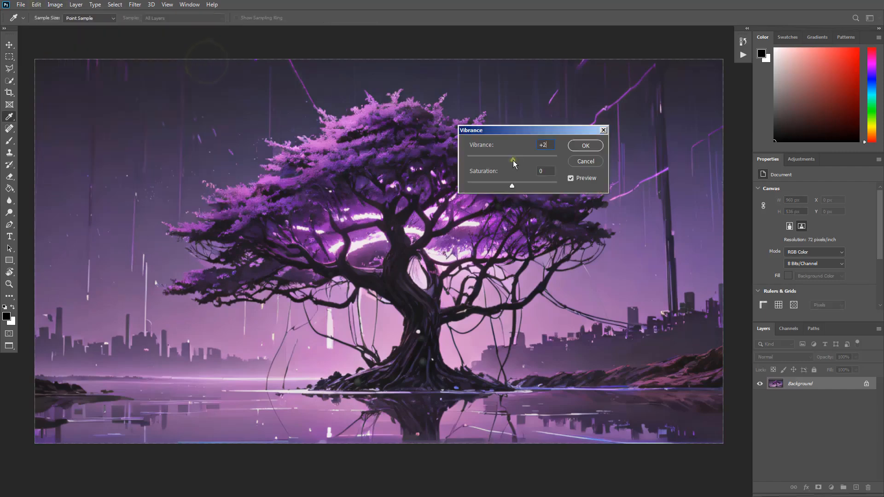
left_click_drag(512, 160, 535, 160)
left_click(585, 145)
key("m")
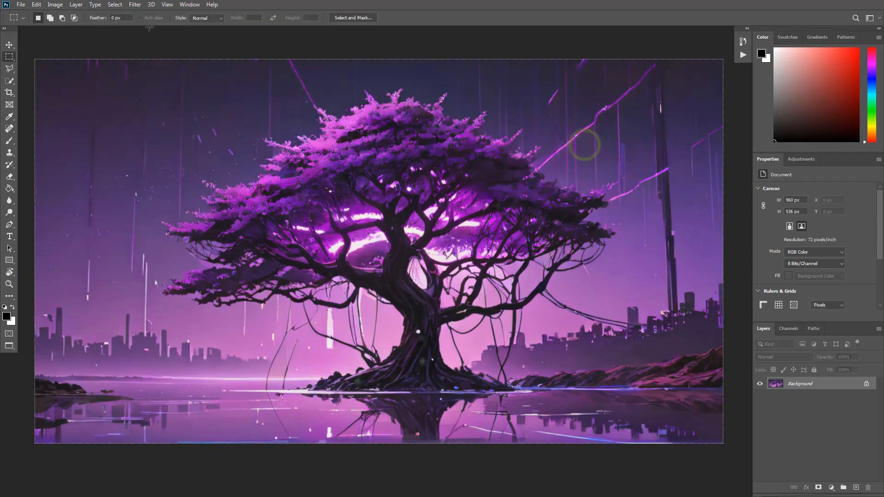
- Try Auto Color and Auto Contrast on the image, and revert to the Vibrance history state
left_click(55, 5)
left_click(57, 51)
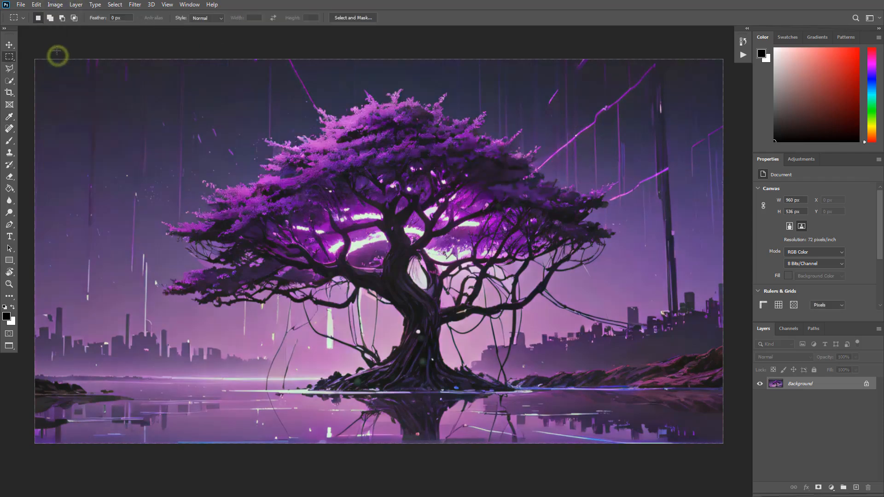
left_click(55, 5)
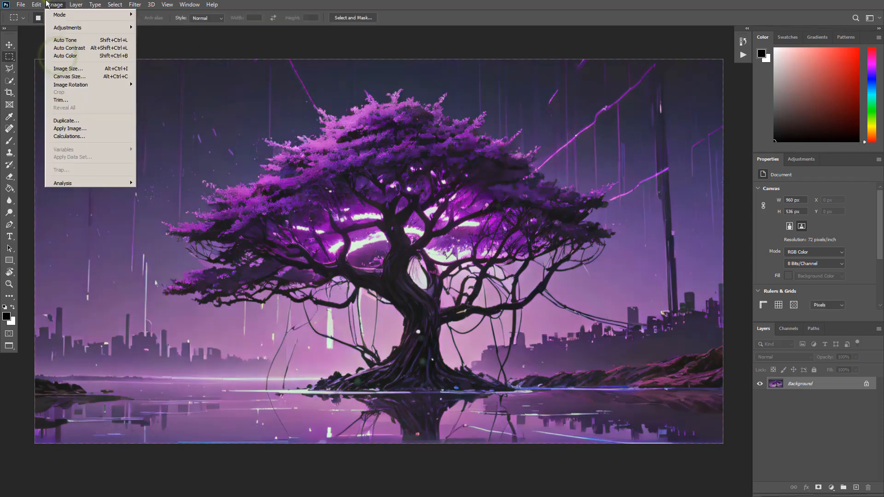
left_click(55, 48)
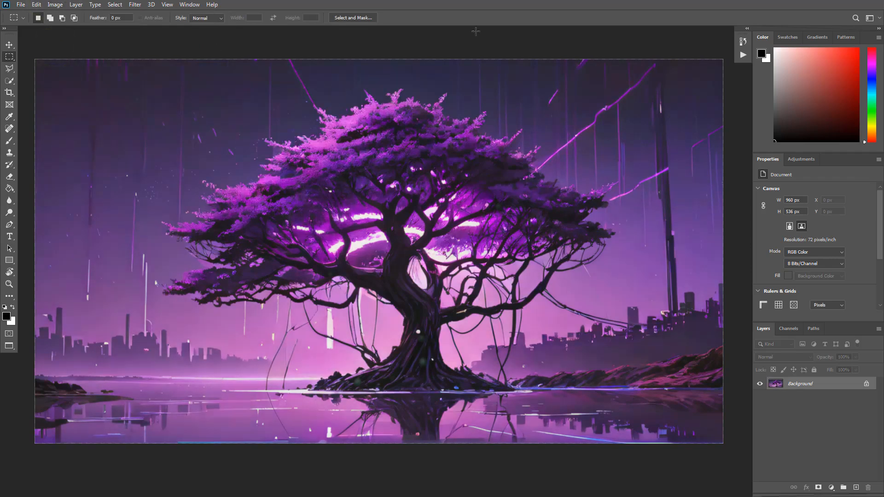
left_click(742, 41)
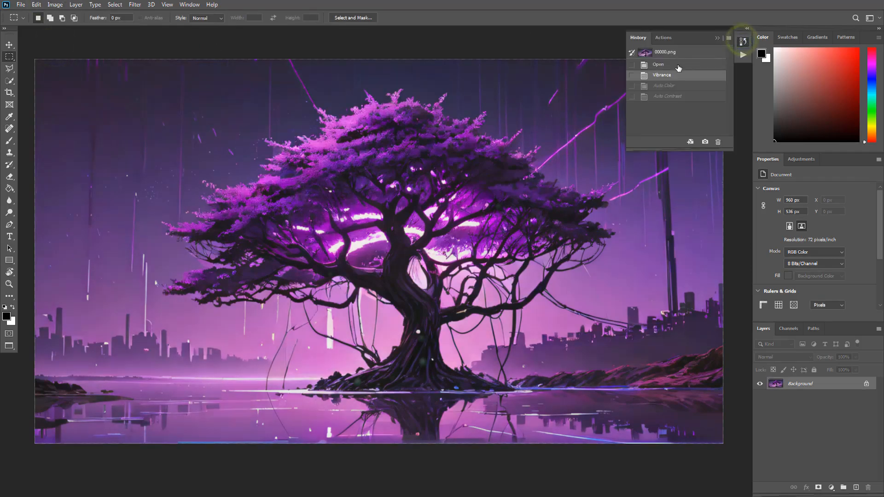
left_click(662, 78)
- Apply Auto Contrast and Auto Tone to the tree image
left_click(55, 5)
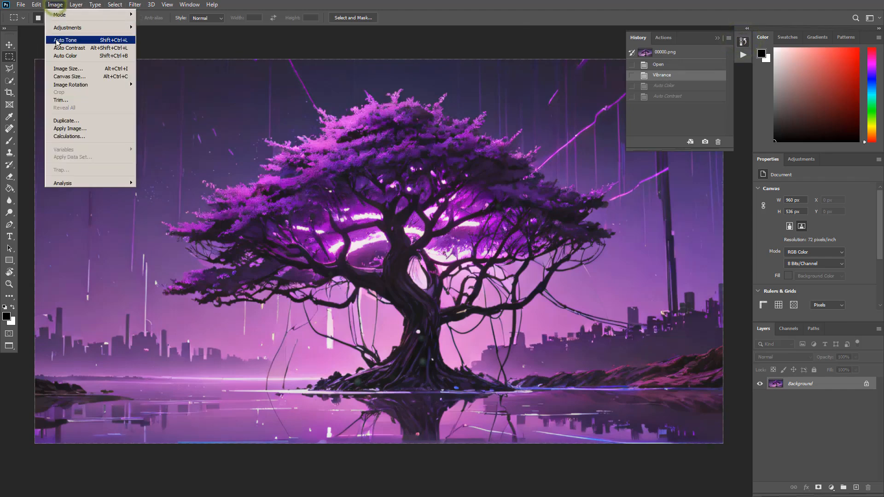
left_click(56, 47)
left_click(53, 4)
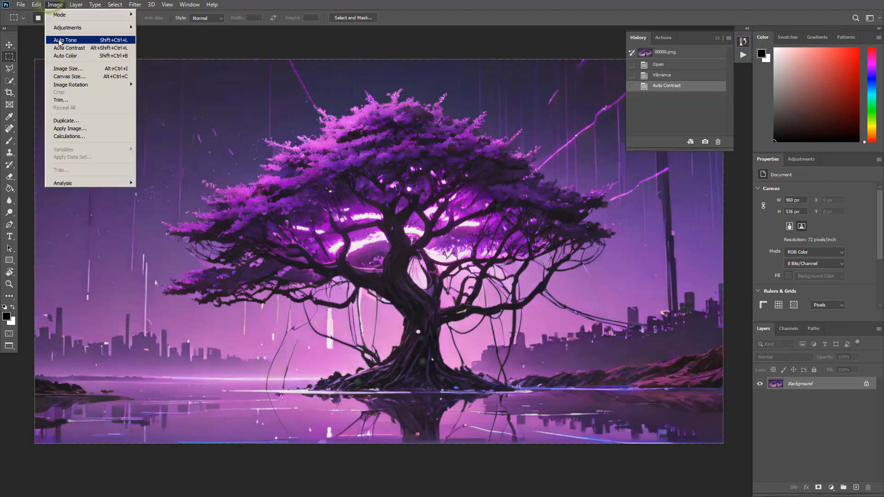
left_click(60, 40)
- Try Auto Color on the toned image and undo it
left_click(50, 4)
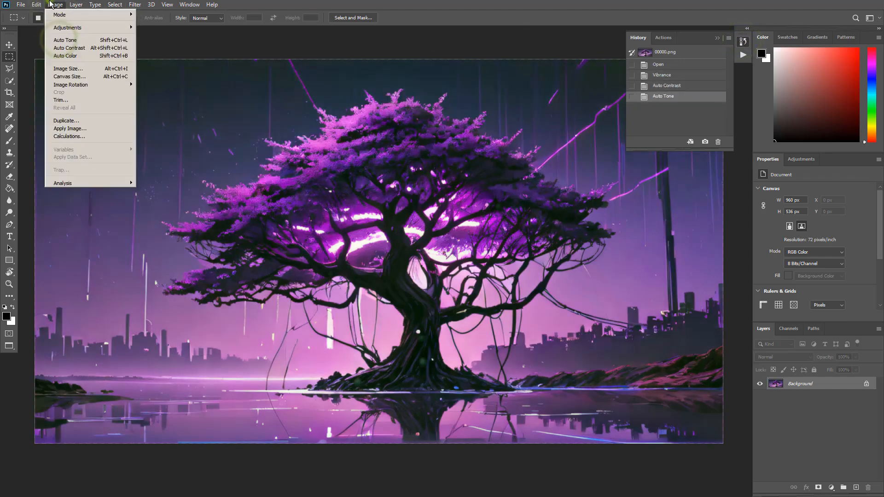
left_click(68, 54)
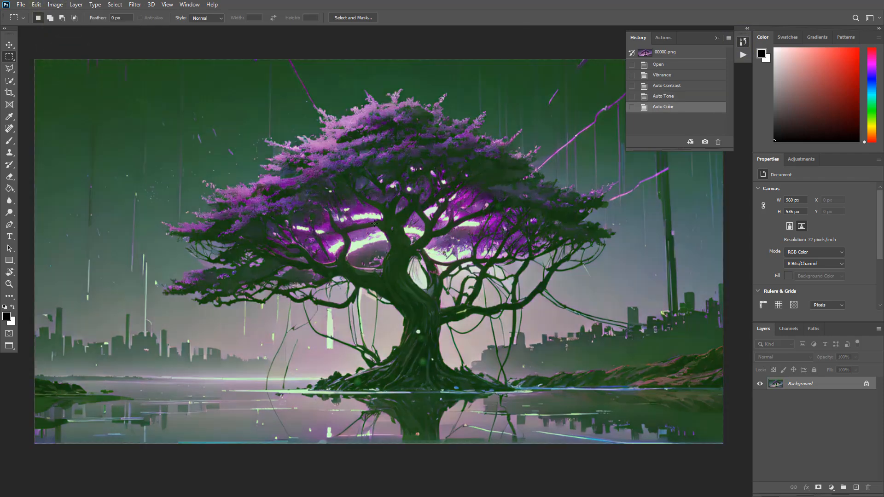
key("ctrl+z")
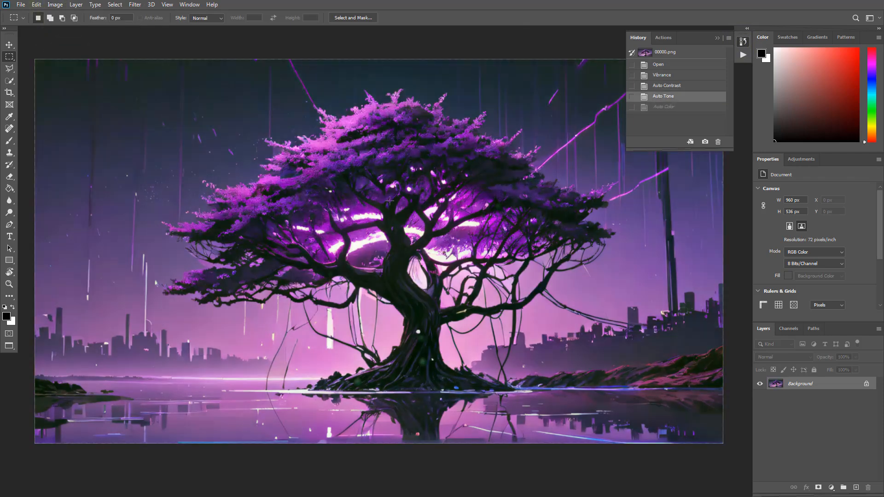
- Compare the original 00000.png snapshot with the Auto Tone history state, finish on Auto Tone and close the history
left_click(687, 53)
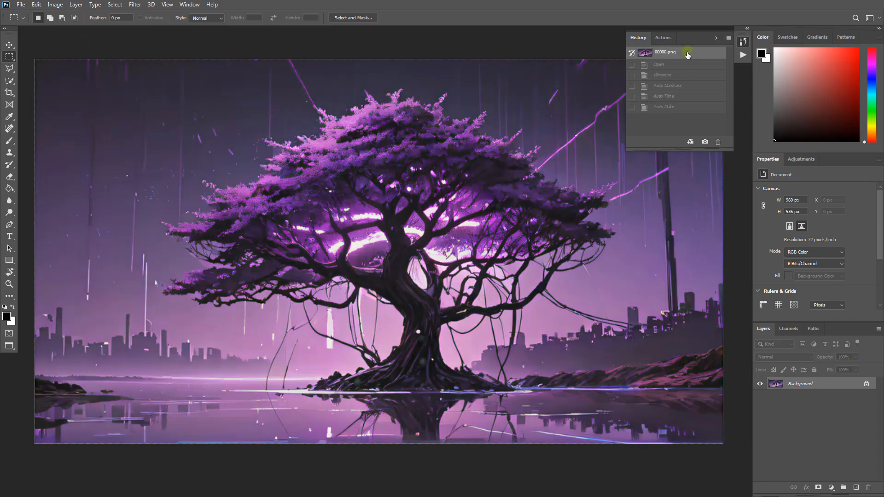
left_click(680, 95)
left_click(689, 53)
left_click(680, 95)
left_click(676, 54)
left_click(680, 96)
left_click(742, 42)
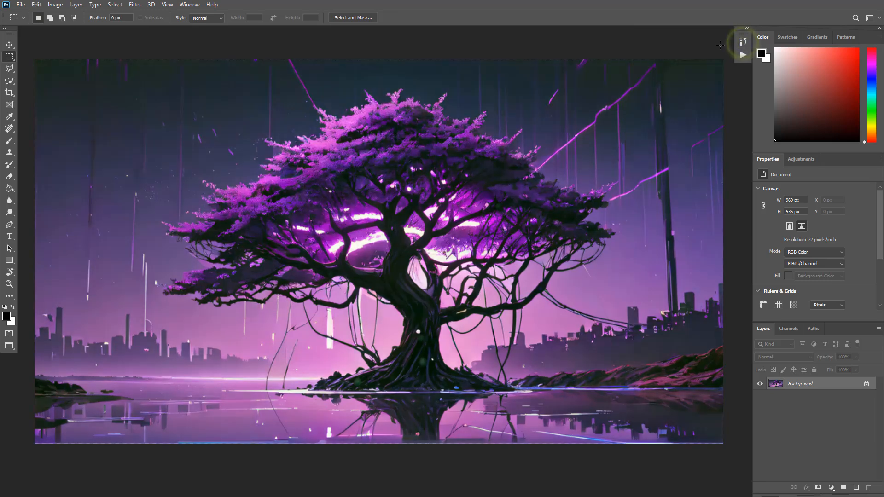